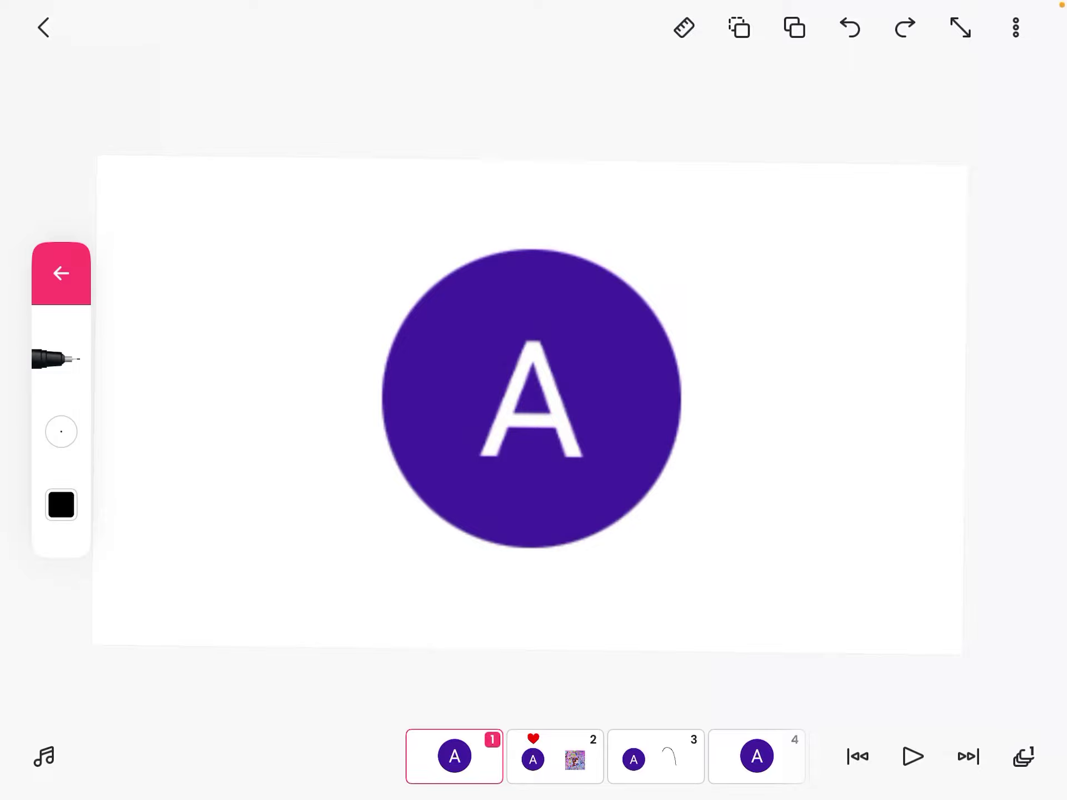
Step: Step through frames 2 and 3 to frame 4 with the purple A avatar
click(555, 757)
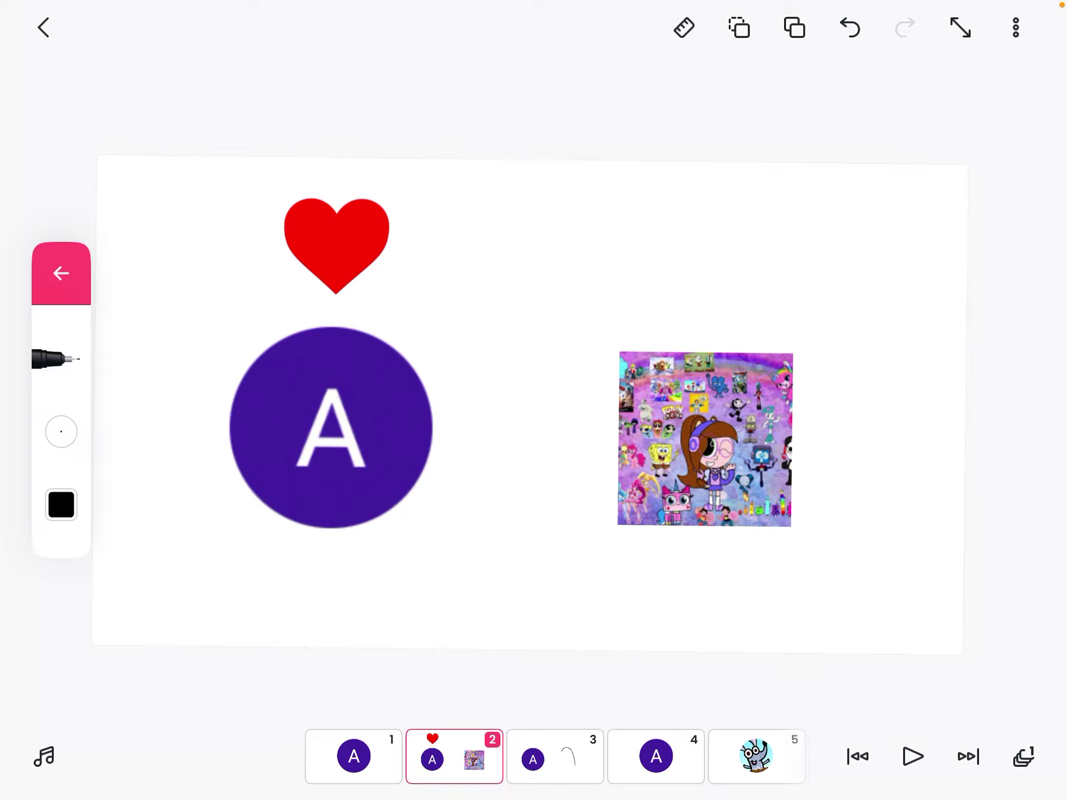
click(555, 757)
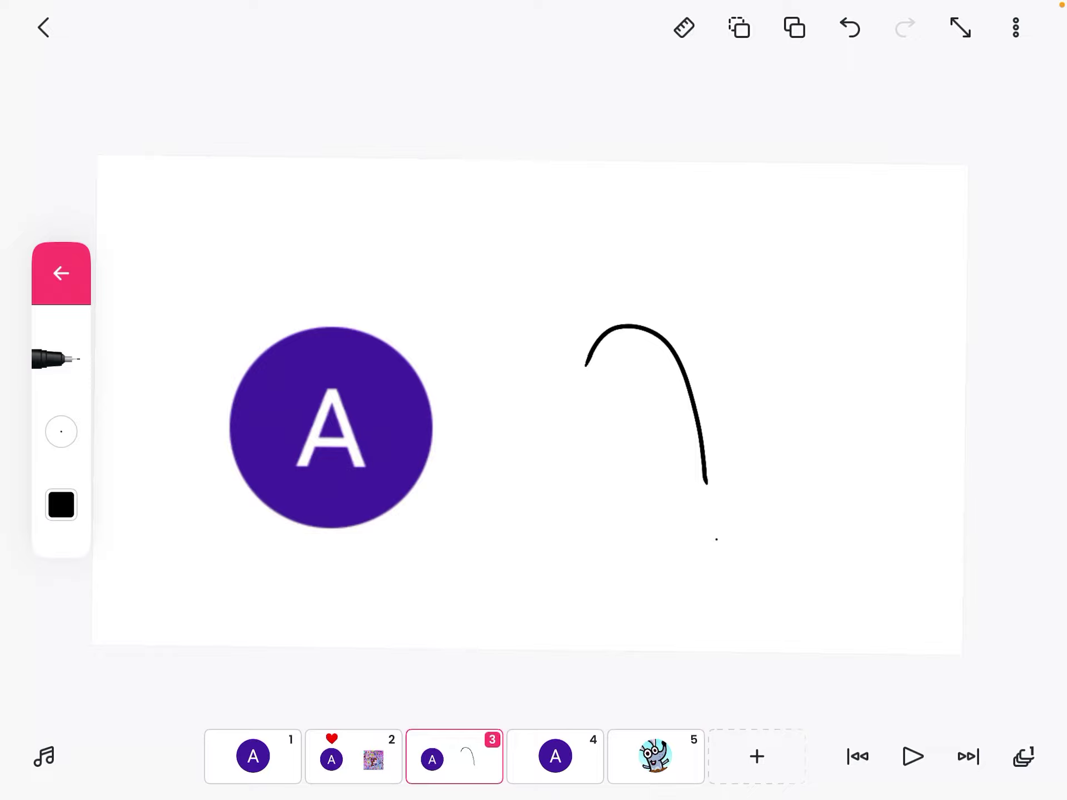
click(556, 756)
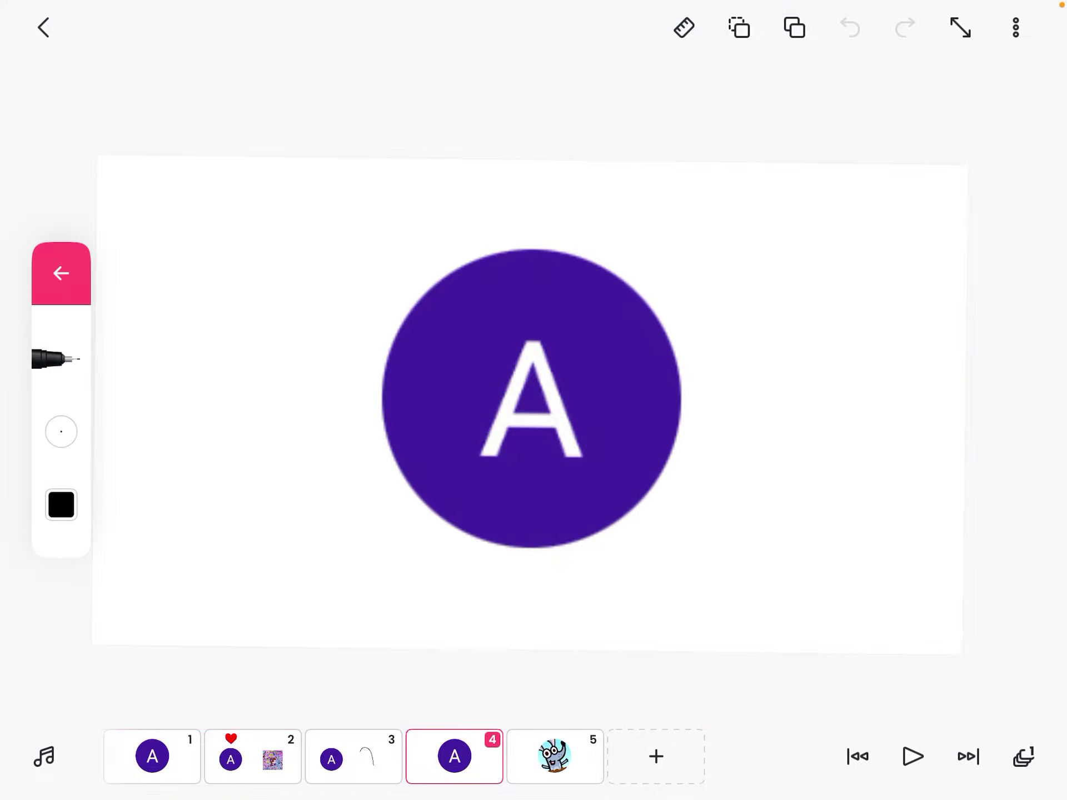
Step: Start an Add Image import from the Photo Library, then cancel the picker
click(1015, 27)
click(807, 356)
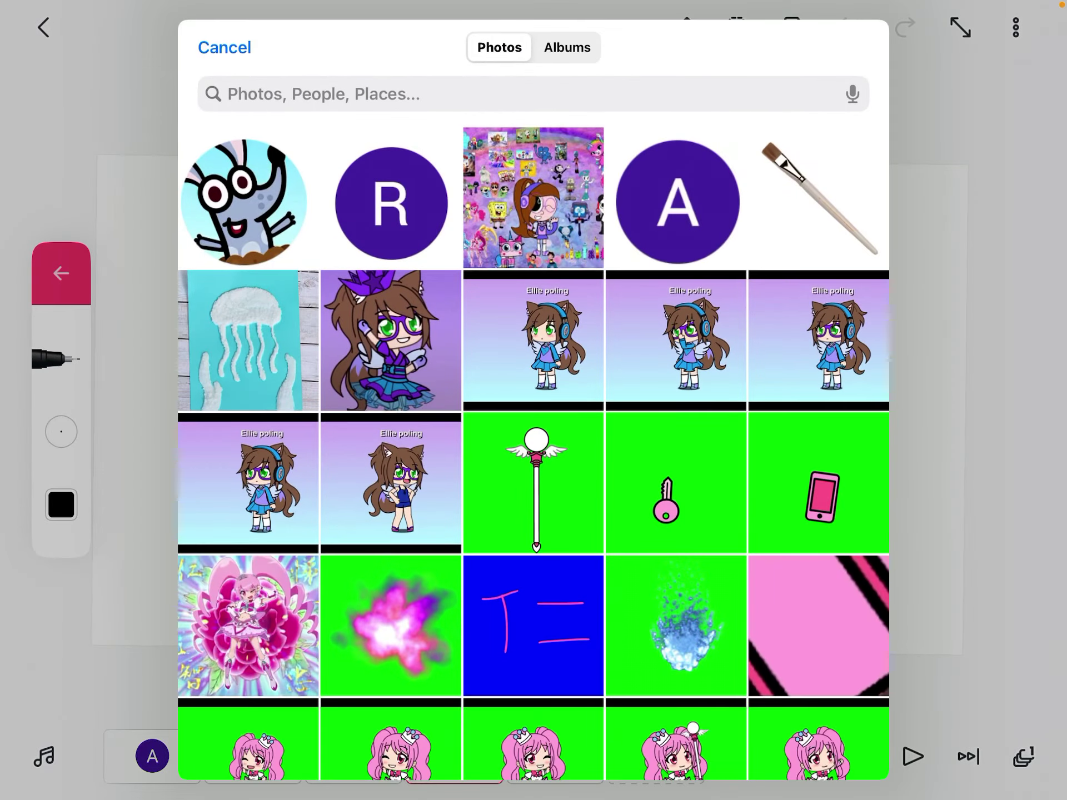
click(222, 45)
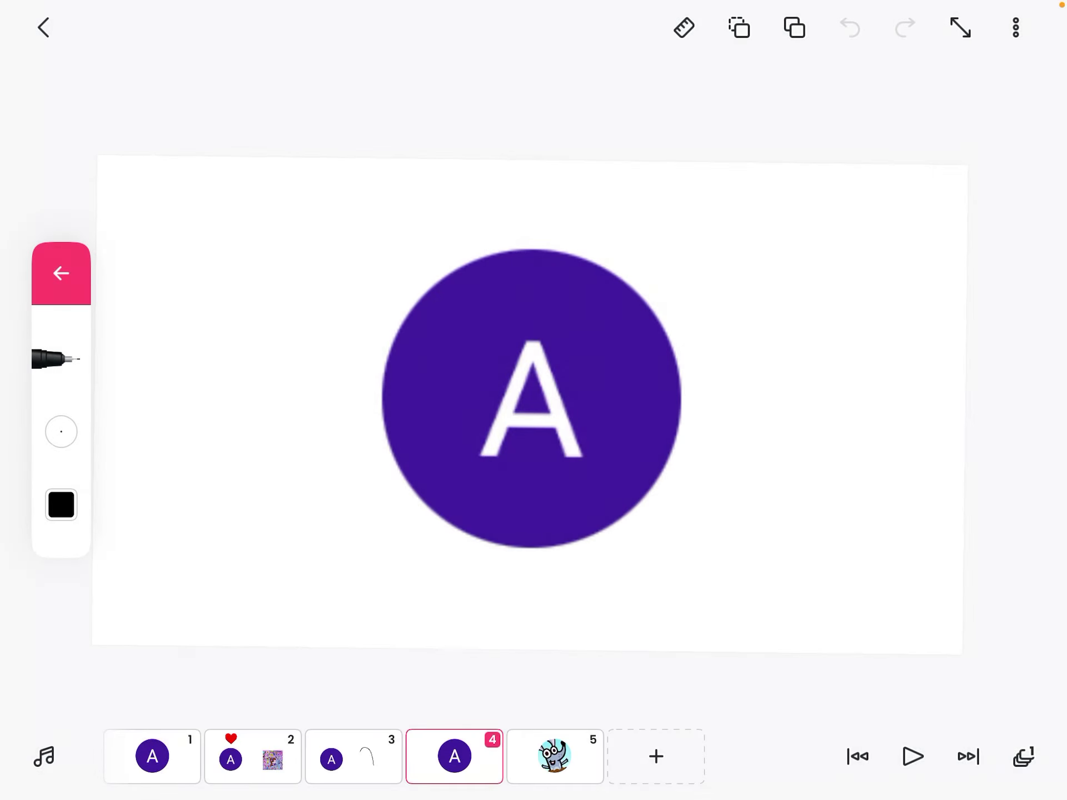
Step: Add a blank frame 6, then delete it again
click(656, 757)
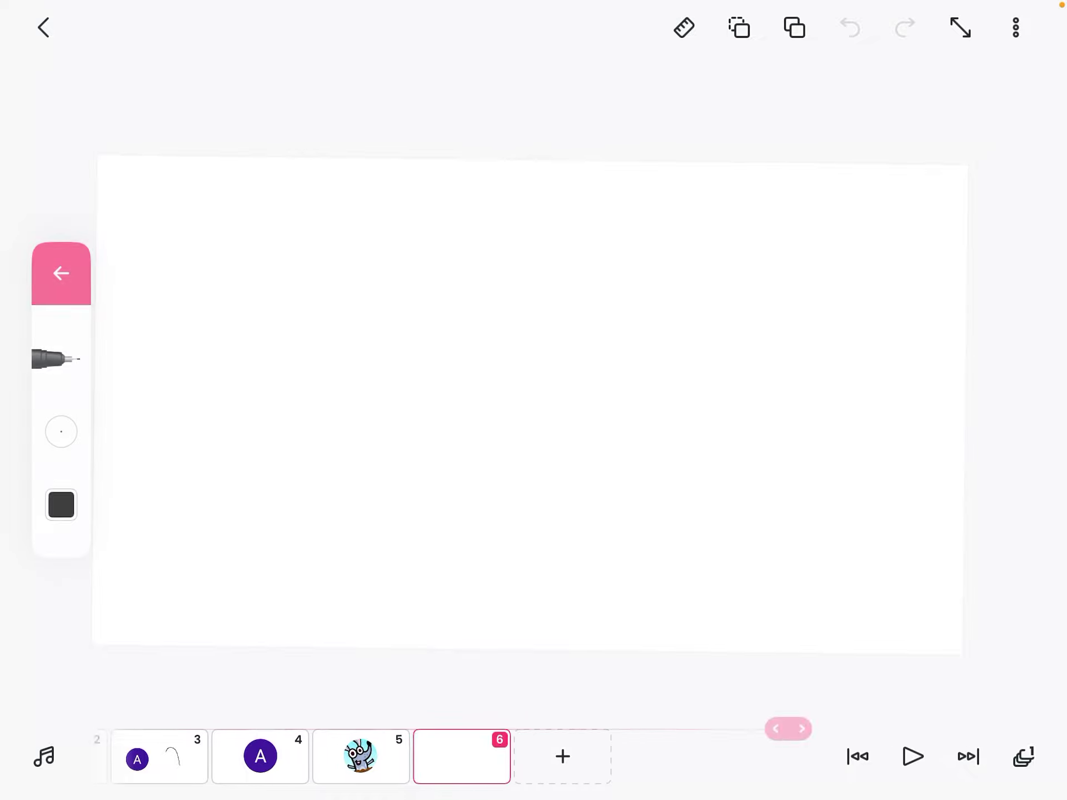
click(455, 756)
click(431, 681)
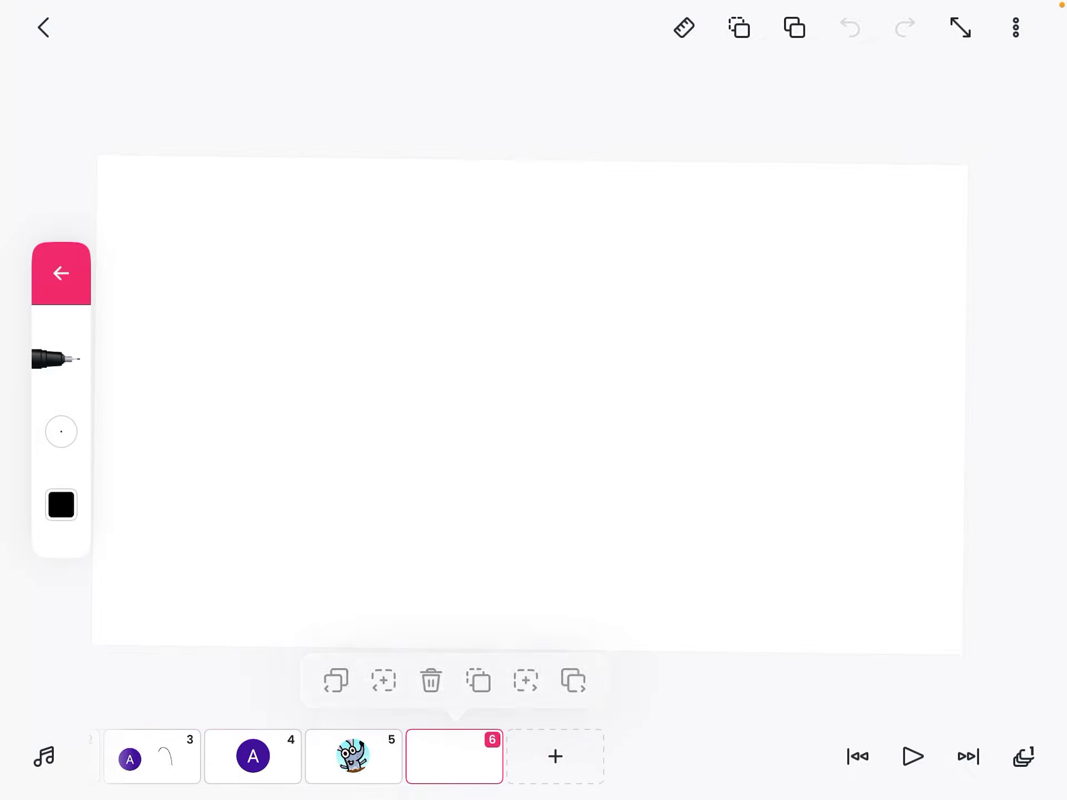
click(600, 442)
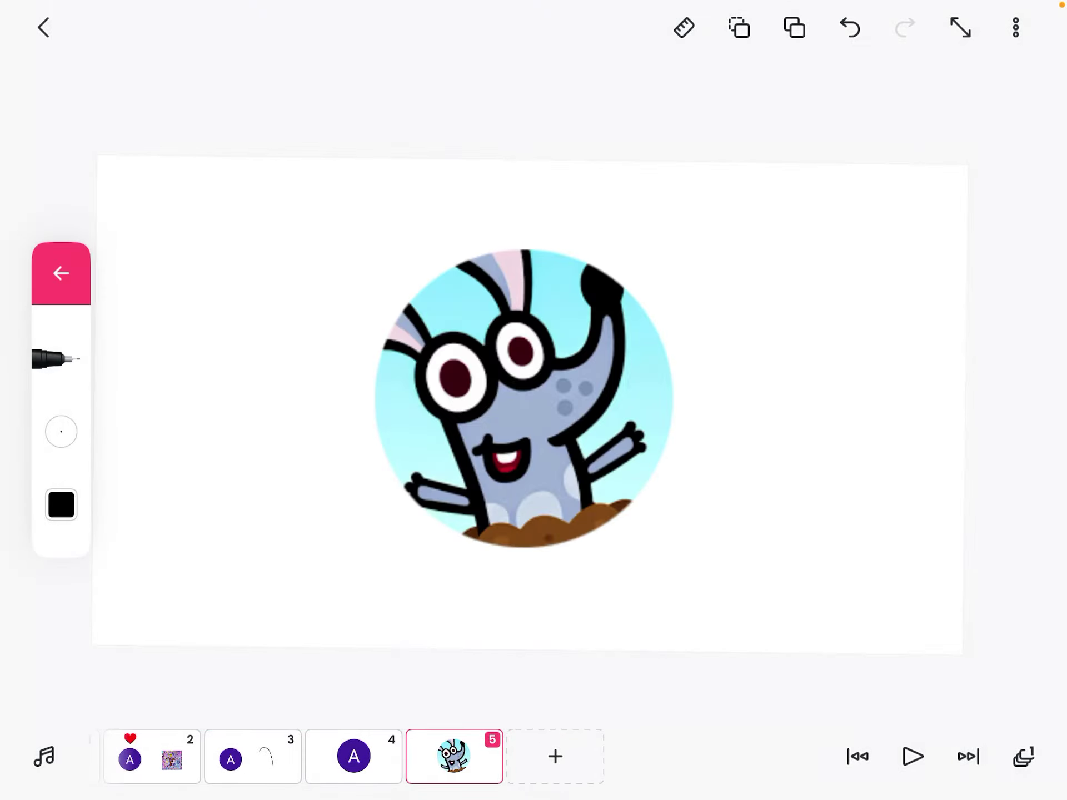
Step: Duplicate the A avatar frame 4 so the copy becomes frame 5
click(354, 757)
click(454, 757)
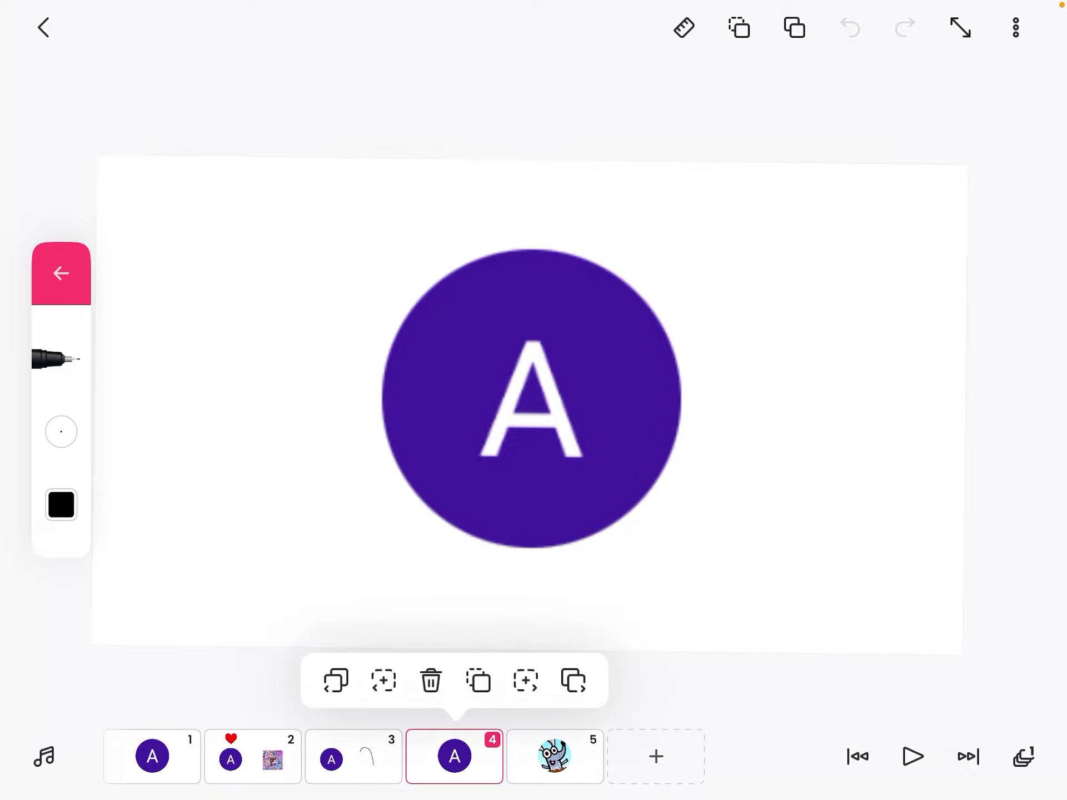
click(575, 681)
click(61, 273)
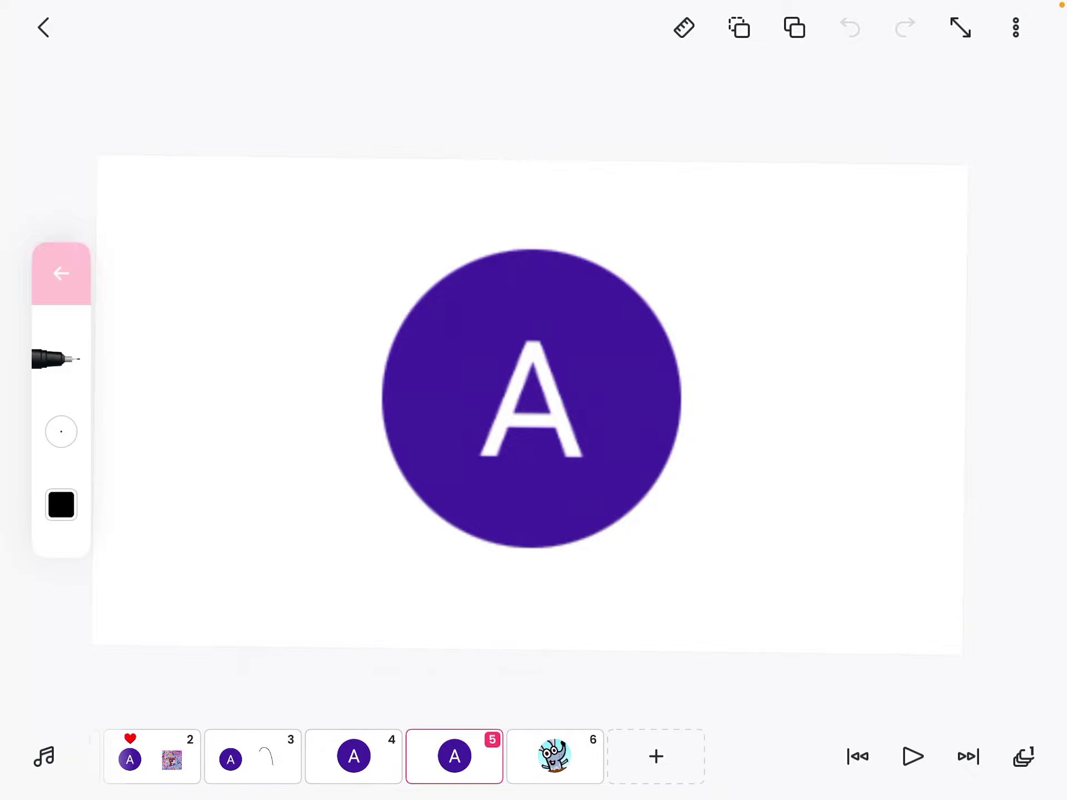
click(61, 339)
Step: Erase frame 5's A, import and resize the purple R avatar, then show mole frame 6
mouse_move(636, 575)
mouse_down()
mouse_move(619, 435)
mouse_move(450, 409)
mouse_move(328, 564)
mouse_up()
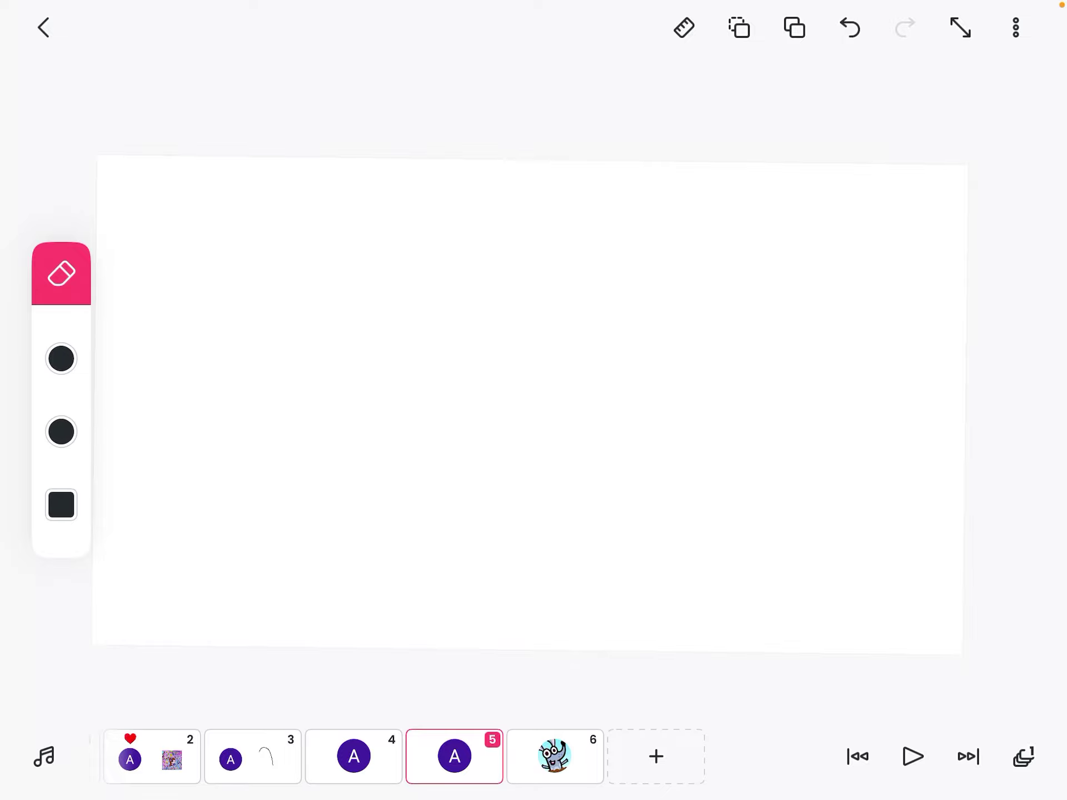
click(1017, 28)
click(803, 356)
click(533, 379)
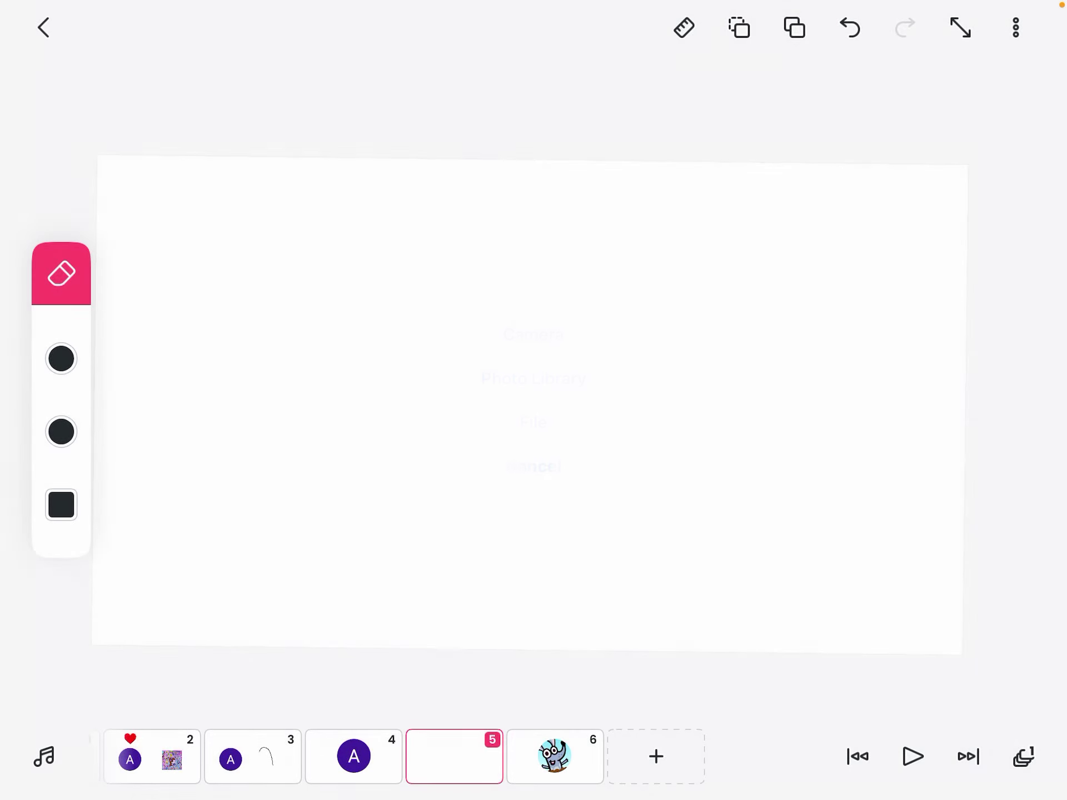
click(219, 45)
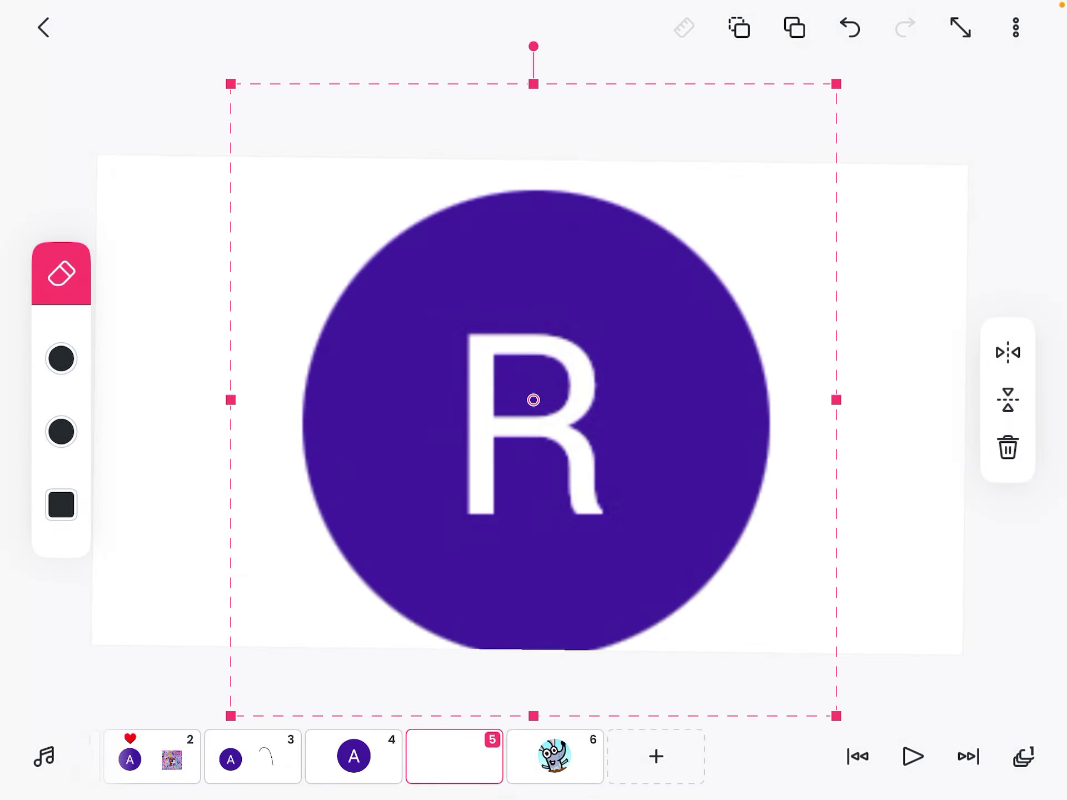
mouse_move(534, 399)
mouse_down()
mouse_move(515, 359)
mouse_move(546, 397)
mouse_up()
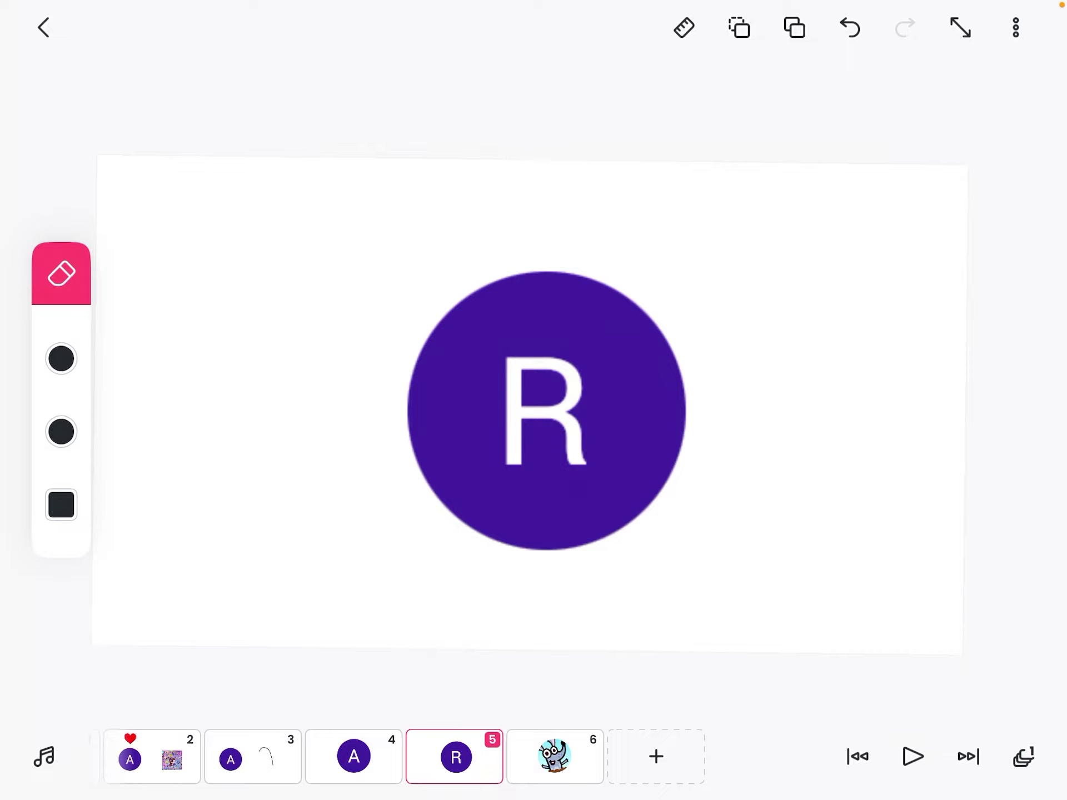
click(555, 756)
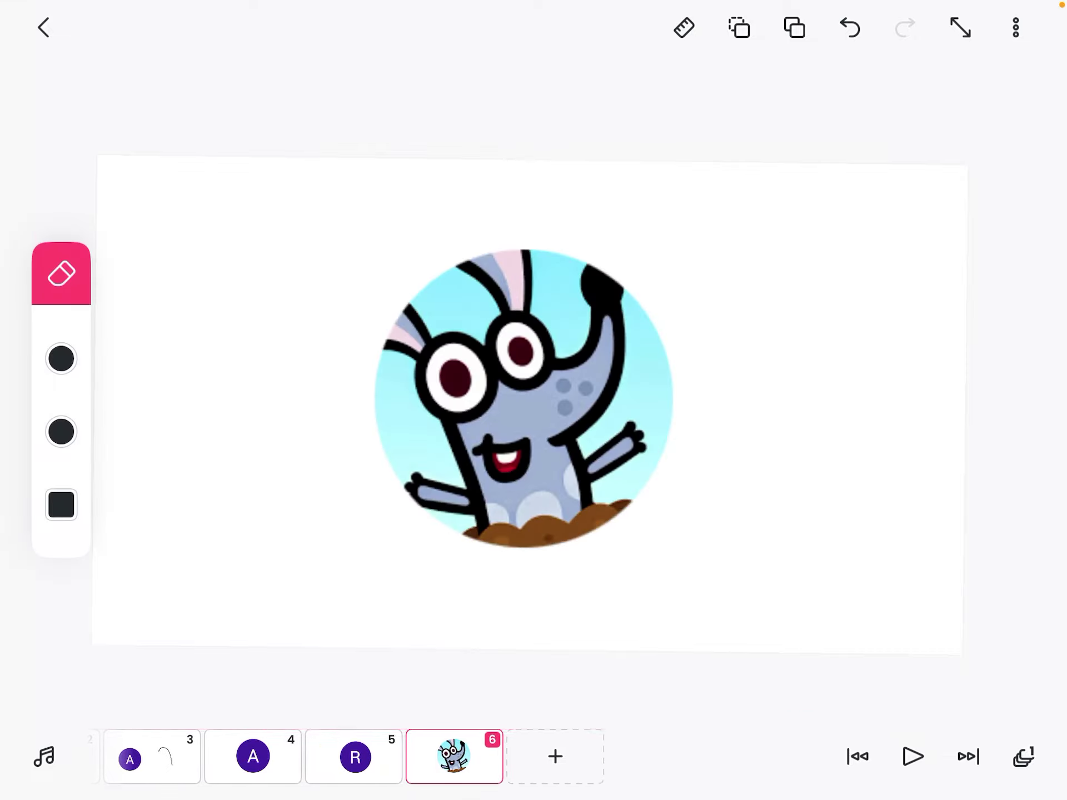